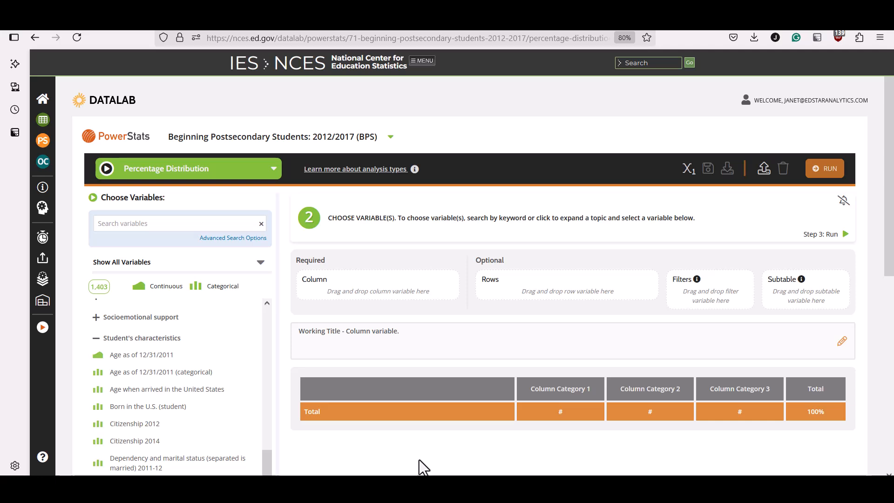
pyautogui.click(143, 388)
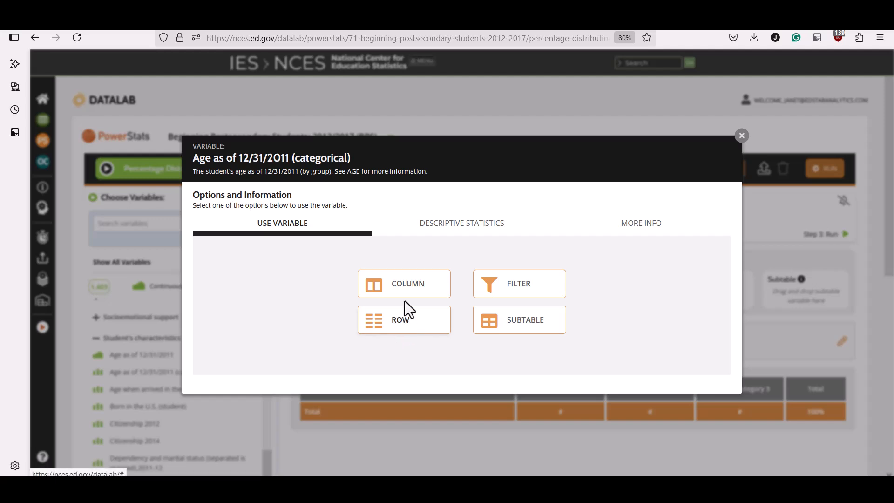
pyautogui.click(404, 327)
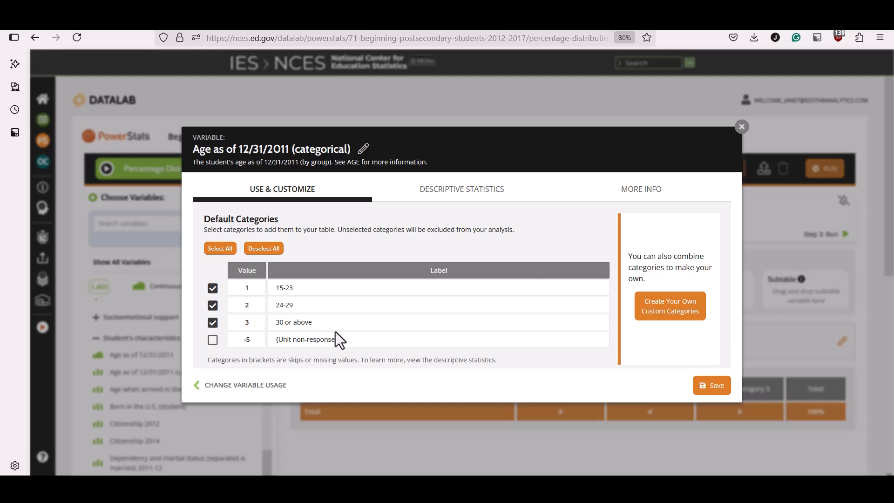
pyautogui.click(742, 127)
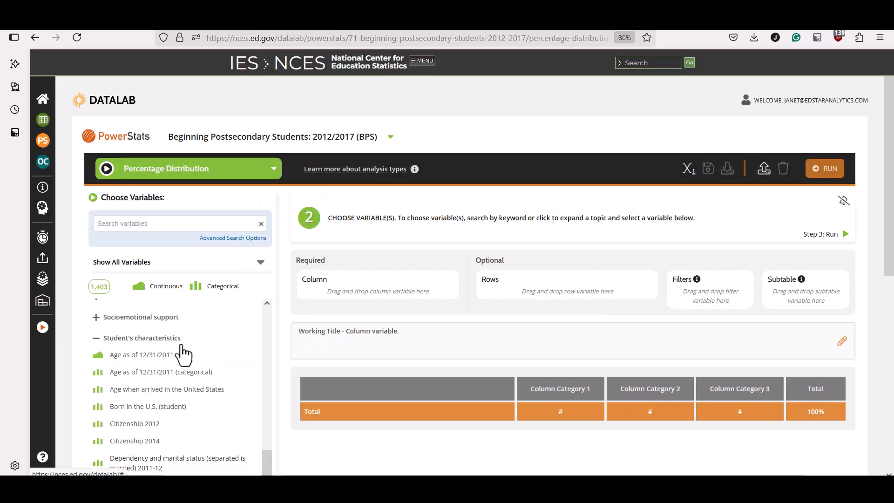
# Use the continuous variable Age as of 12/31/2011 as a row variable with custom category ranges.
pyautogui.click(158, 357)
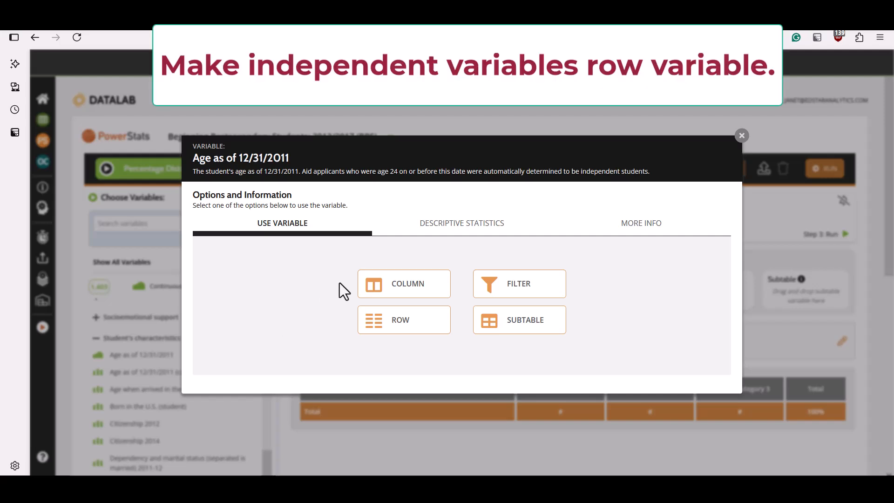
pyautogui.click(418, 319)
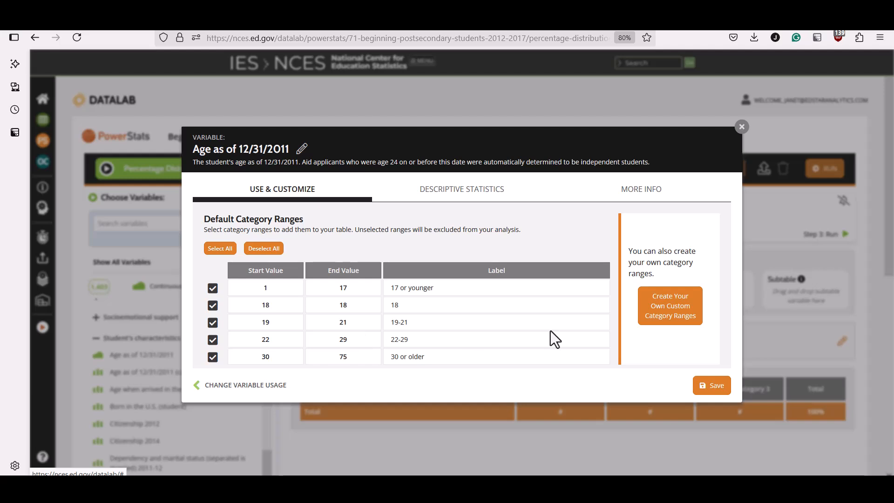
pyautogui.click(667, 313)
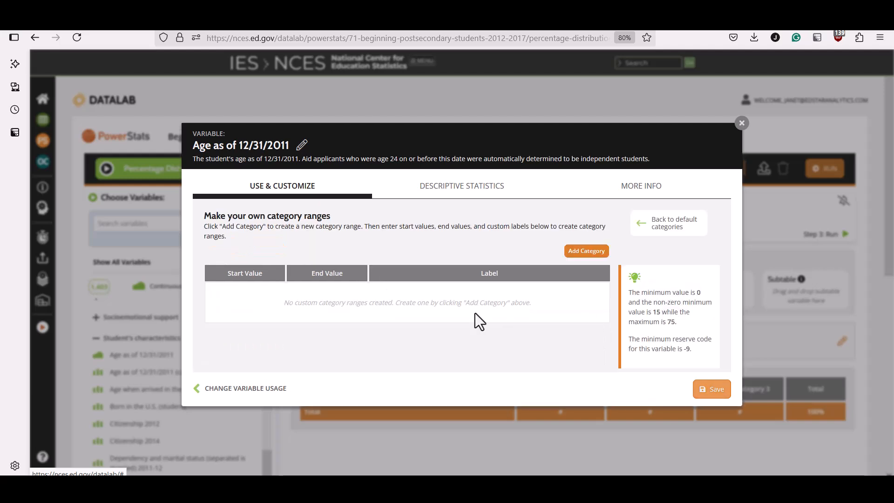
# Add an age category range from 15 to 21 labelled "21 and under".
pyautogui.click(589, 252)
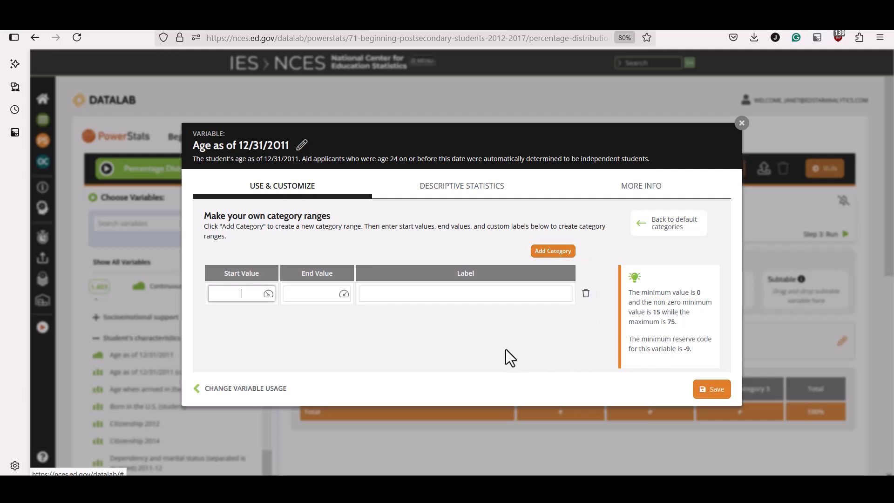
pyautogui.write('15')
pyautogui.click(316, 293)
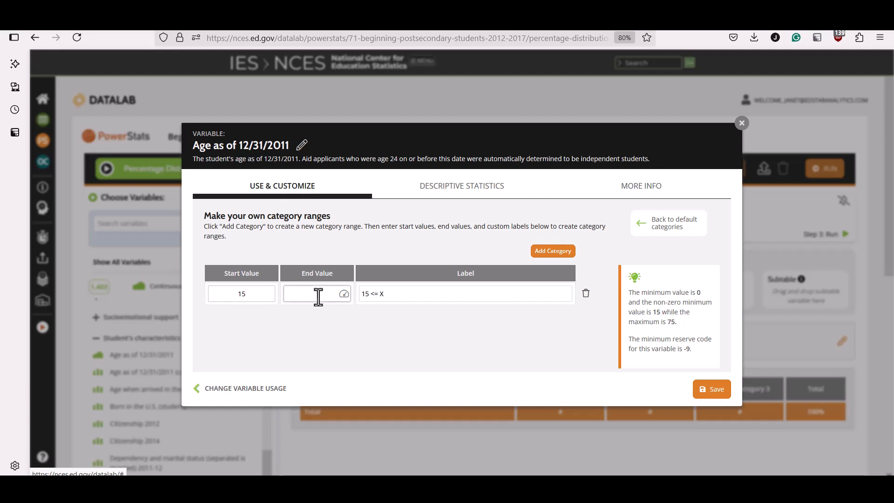
pyautogui.write('21')
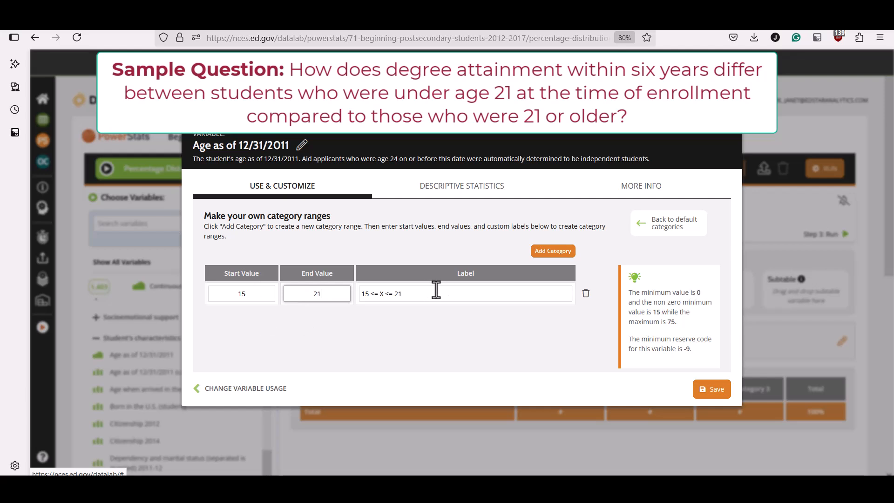
pyautogui.moveTo(419, 294); pyautogui.dragTo(362, 294)
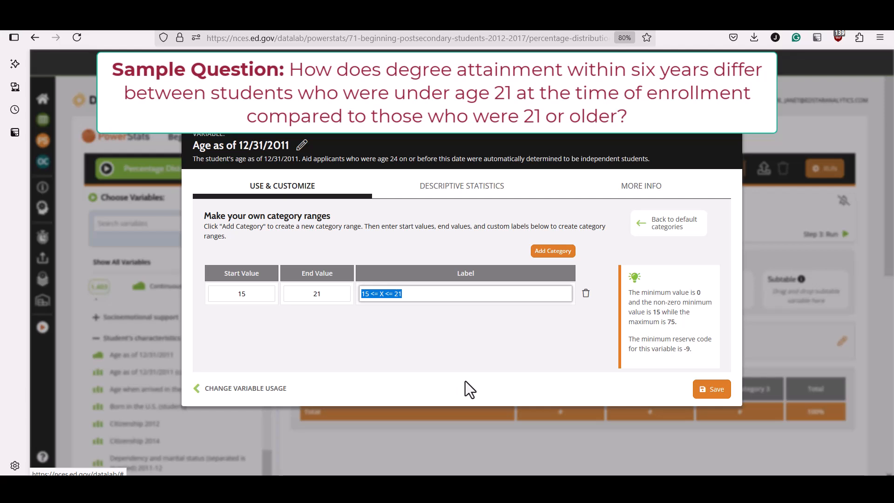
pyautogui.press('BackSpace')
pyautogui.write('21 and under')
# Add a second age range from 22 to 75 labelled "Over 21" and save the row variable.
pyautogui.click(566, 254)
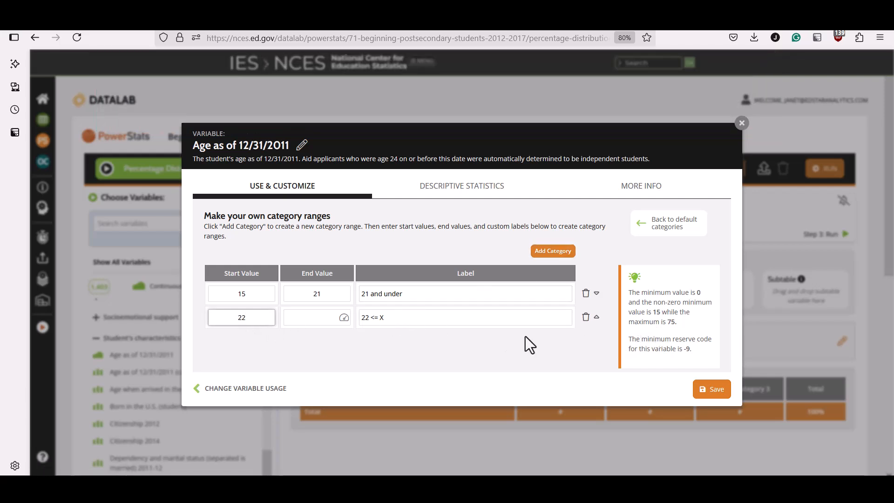
pyautogui.click(415, 317)
pyautogui.click(301, 319)
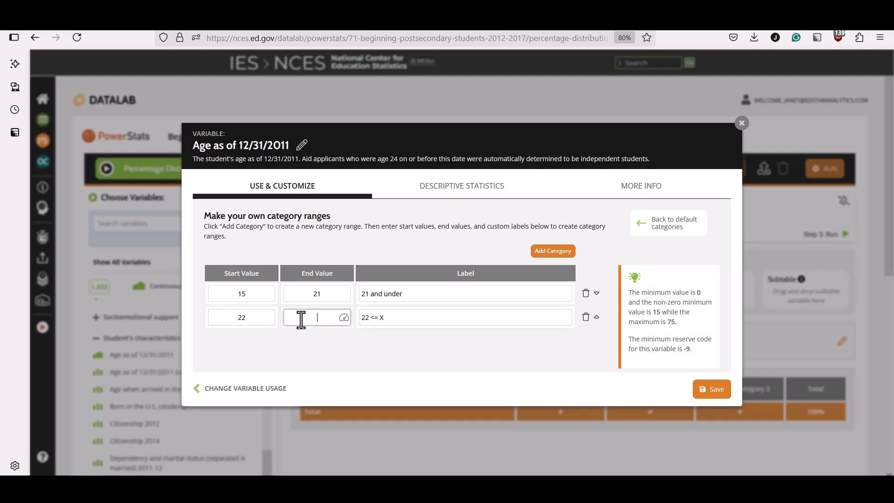
pyautogui.write('75')
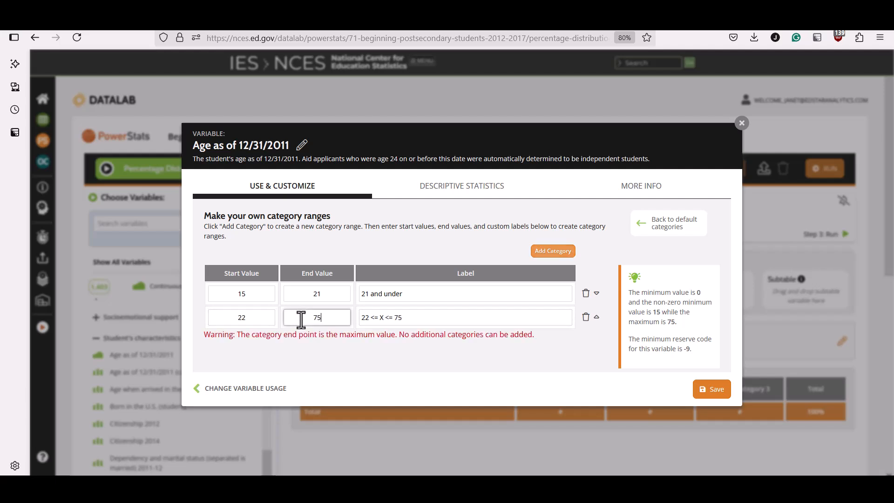
pyautogui.click(414, 318)
pyautogui.moveTo(414, 318); pyautogui.dragTo(359, 318)
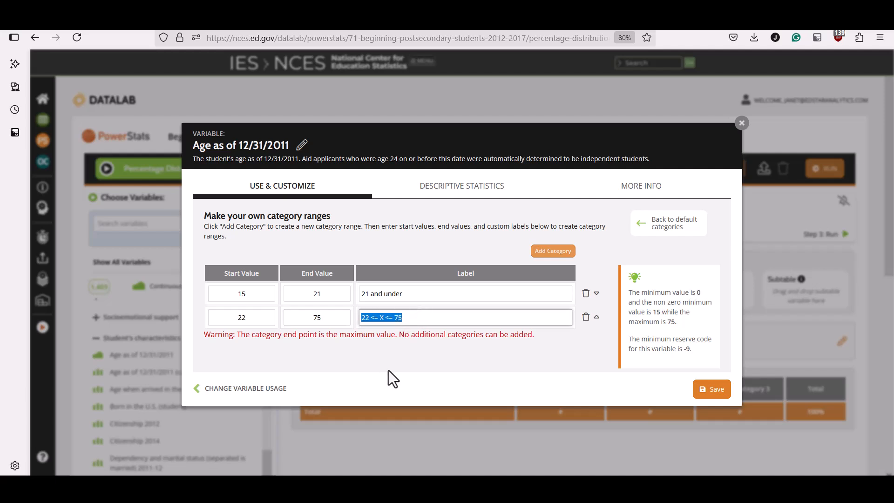
pyautogui.write('Over 21')
pyautogui.click(717, 391)
# Use Bachelor's degree attainment at first institution through June 2017 as the column variable with custom categories.
pyautogui.scroll(-2, 474, 440)
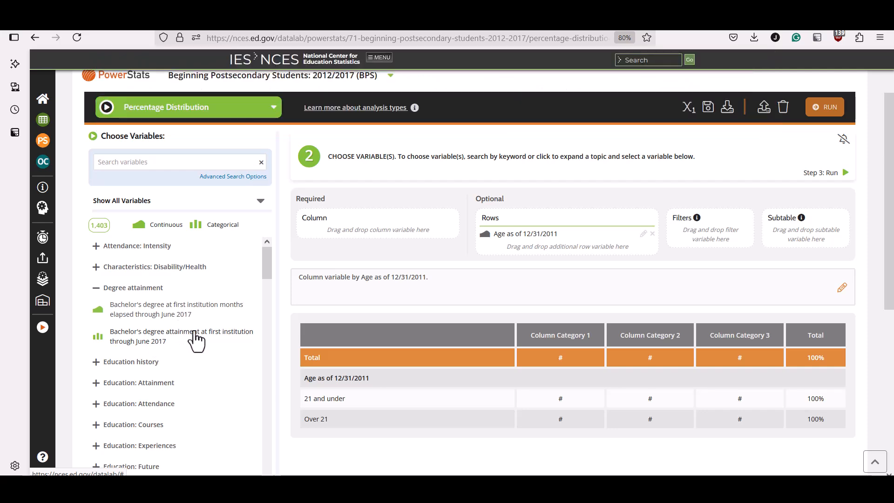
pyautogui.click(195, 337)
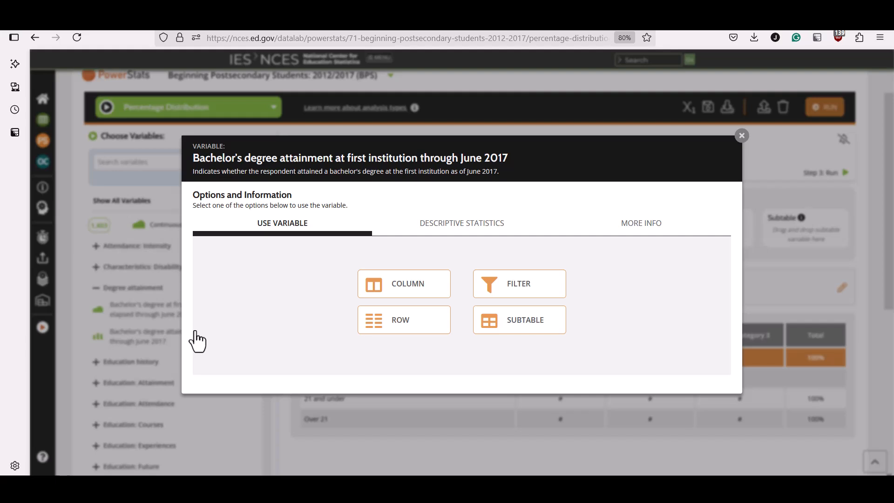
pyautogui.click(440, 290)
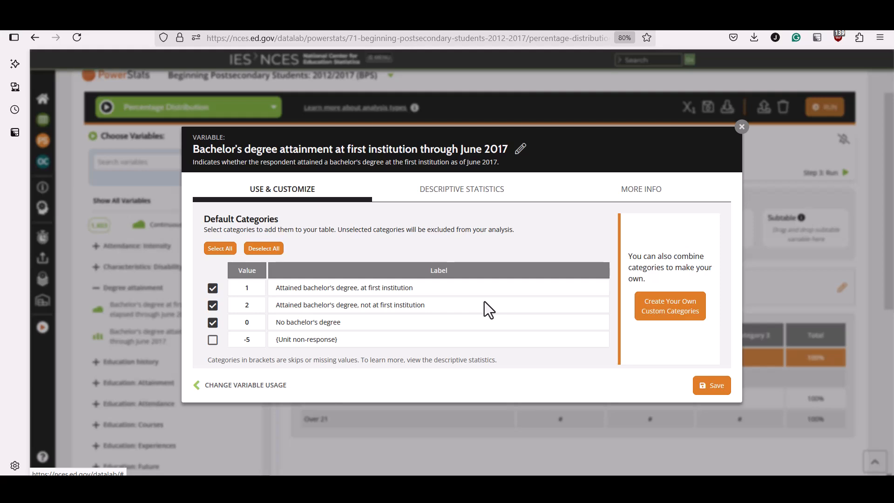
pyautogui.click(680, 311)
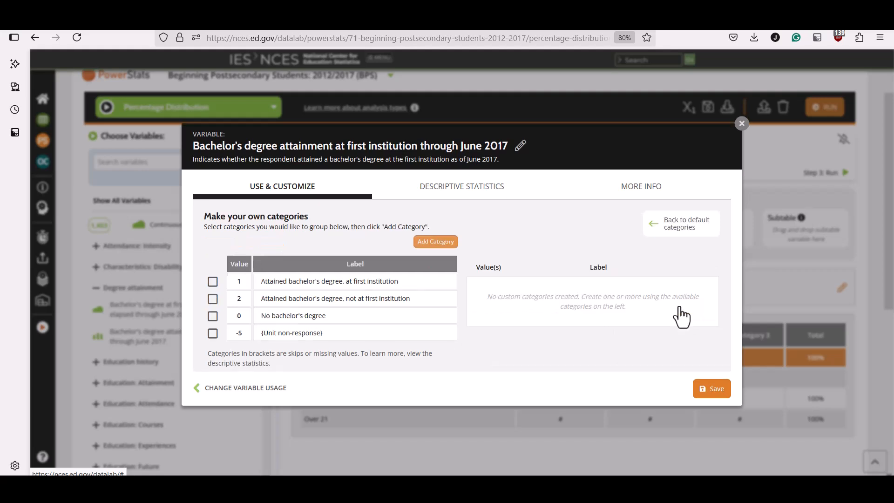
# Combine the two attained bachelor's degree values (1 and 2) into one custom category labelled "Degree".
pyautogui.click(213, 282)
pyautogui.click(212, 299)
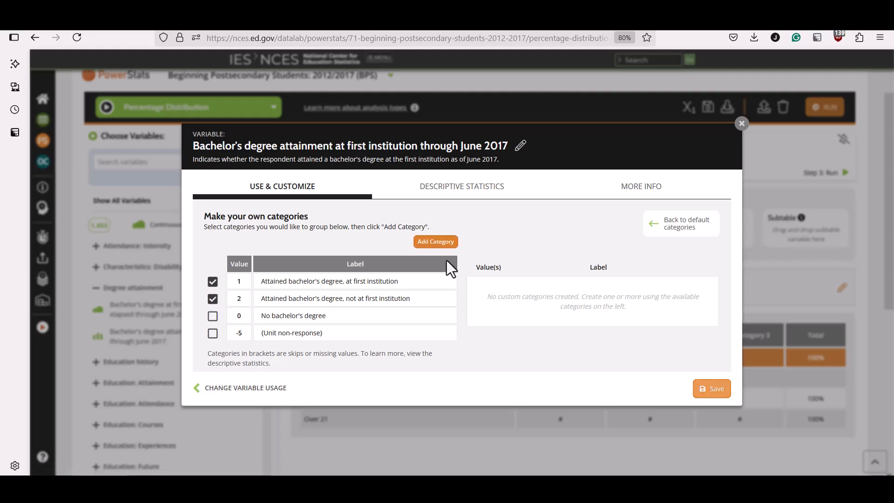
pyautogui.click(435, 242)
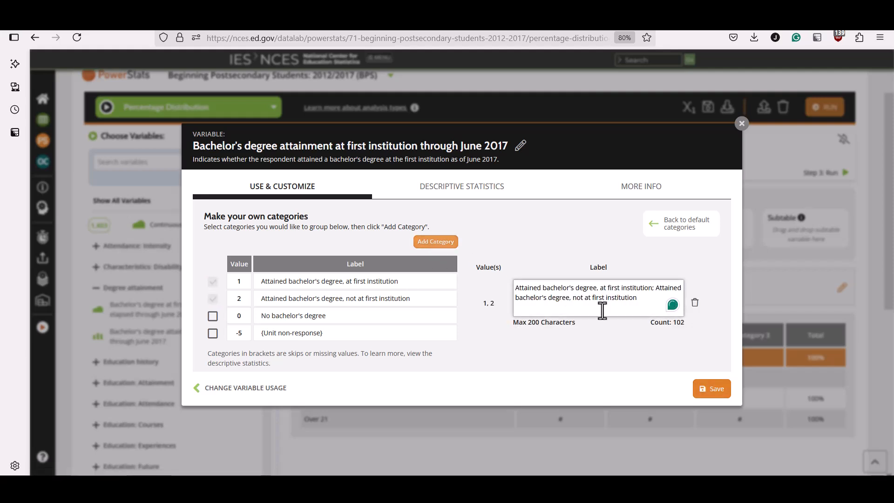
pyautogui.moveTo(641, 300); pyautogui.dragTo(502, 281)
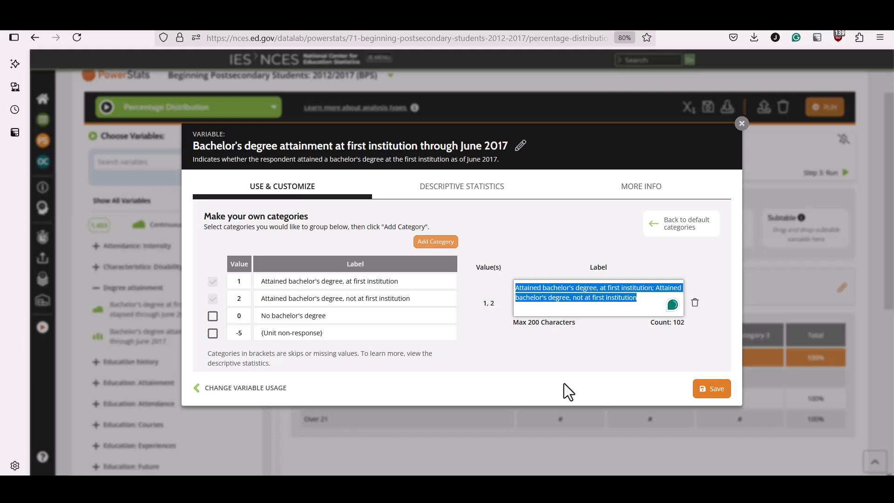
pyautogui.write('Degree')
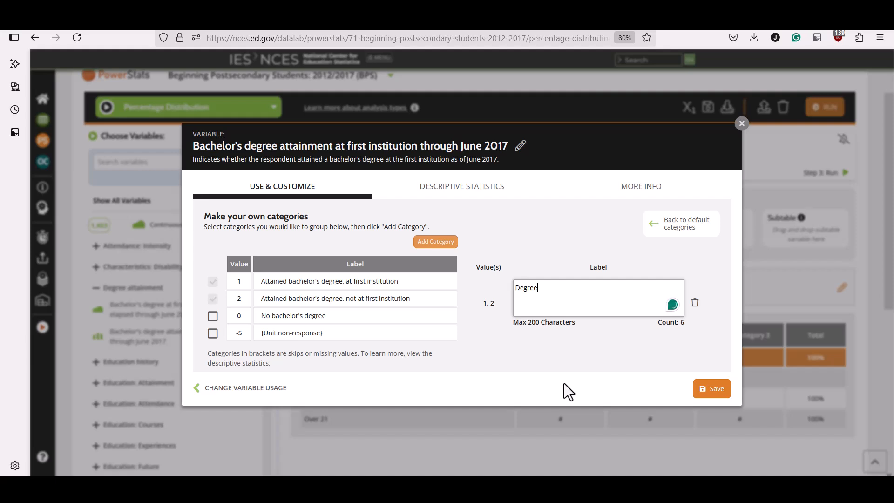
# Add a custom category for value 0 labelled "No degree" and save the column variable.
pyautogui.click(213, 319)
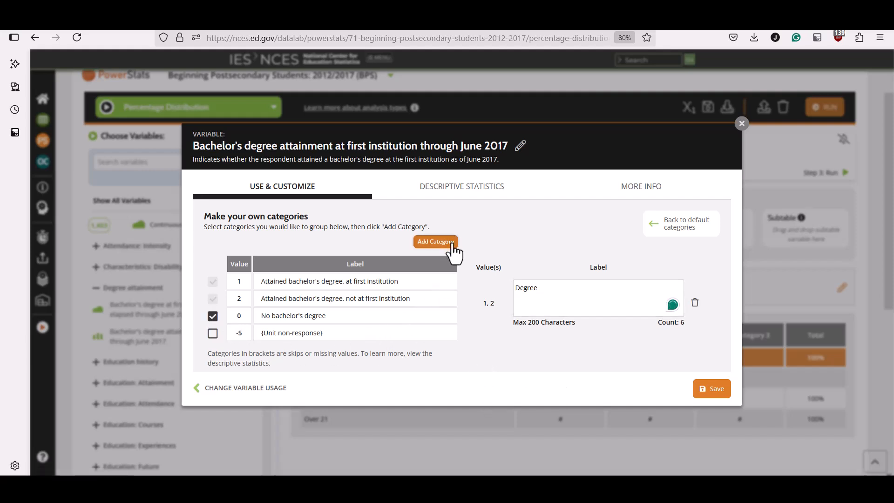
pyautogui.click(453, 252)
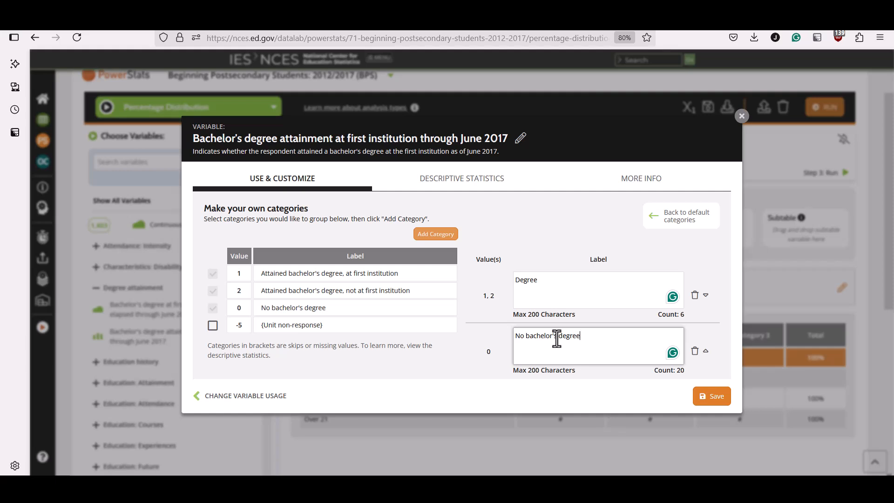
pyautogui.doubleClick(532, 337)
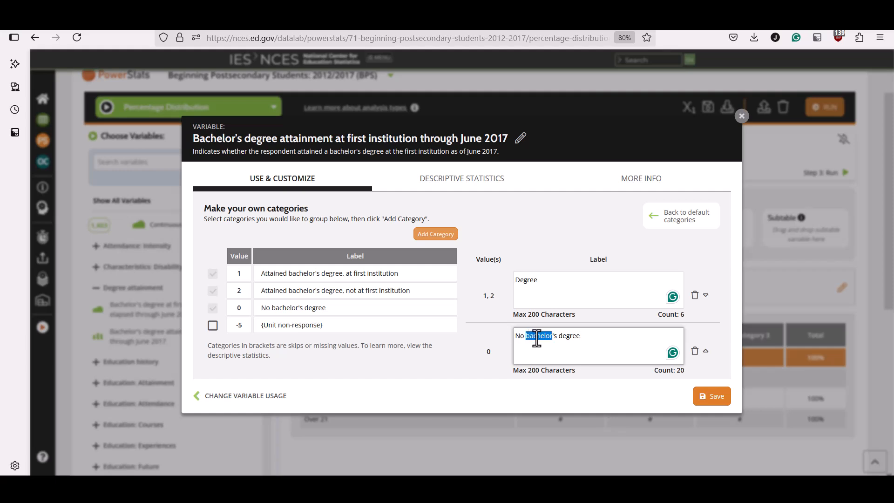
pyautogui.moveTo(558, 336); pyautogui.dragTo(527, 344)
pyautogui.press('BackSpace')
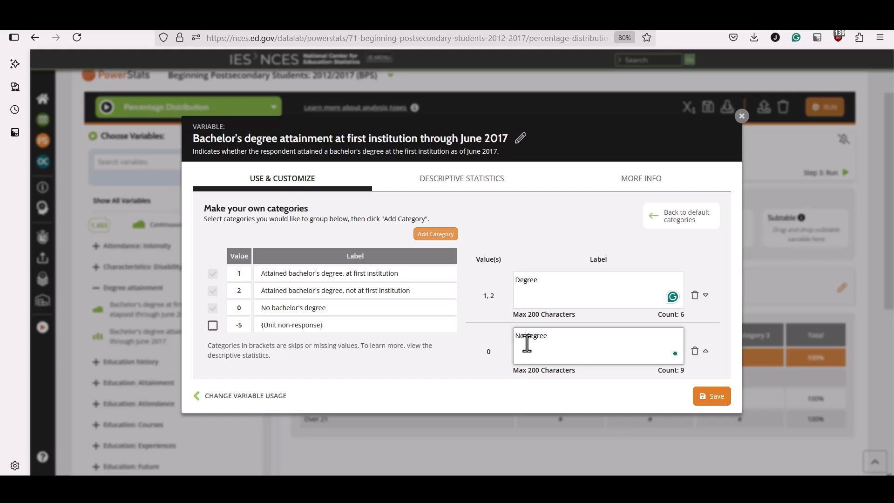
pyautogui.click(711, 397)
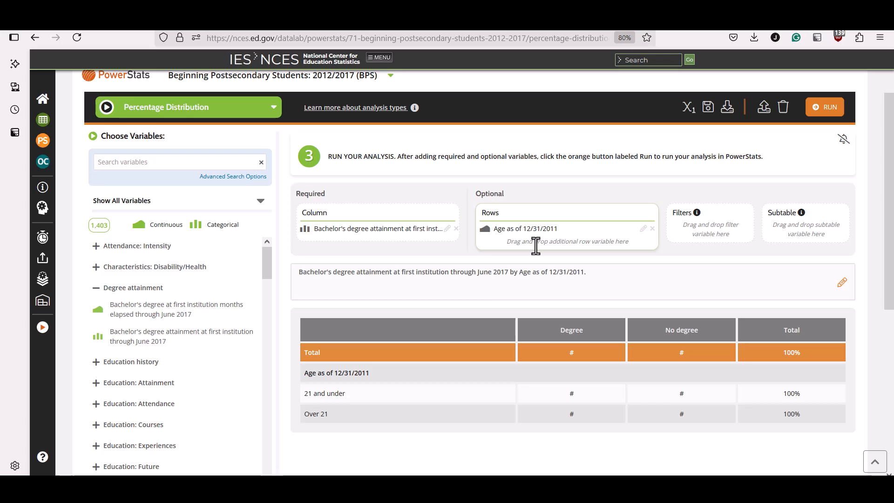
# Run the percentage distribution analysis and open the Save Variables dialog for its variables.
pyautogui.scroll(2, 594, 269)
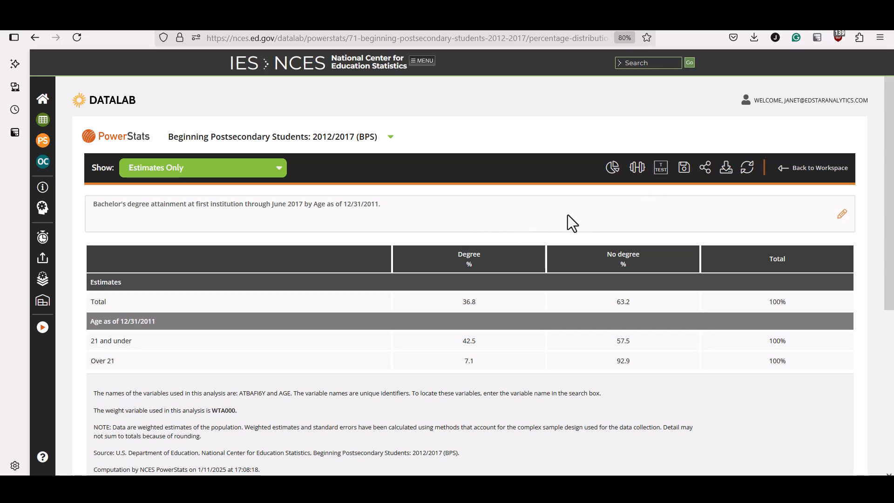
pyautogui.click(686, 174)
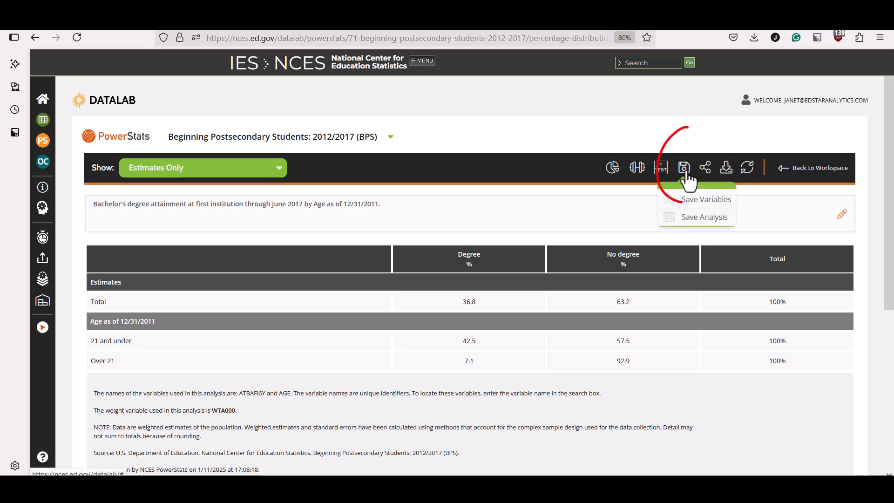
pyautogui.click(690, 205)
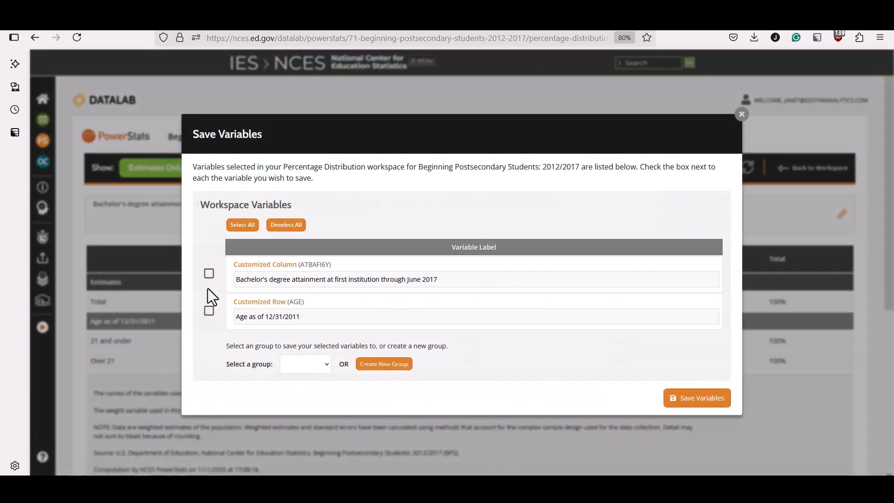
# Relabel the customized column variable as "Degree" and the customized row variable as "Age Category".
pyautogui.click(462, 281)
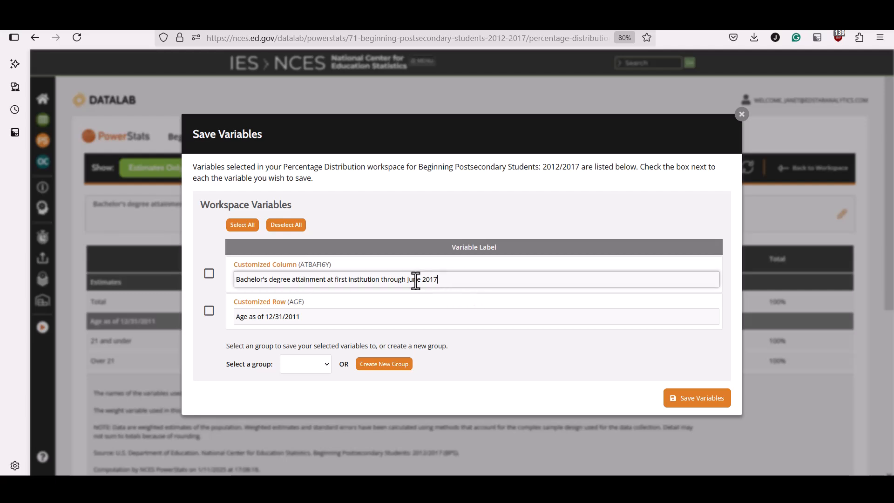
pyautogui.moveTo(438, 279); pyautogui.dragTo(197, 276)
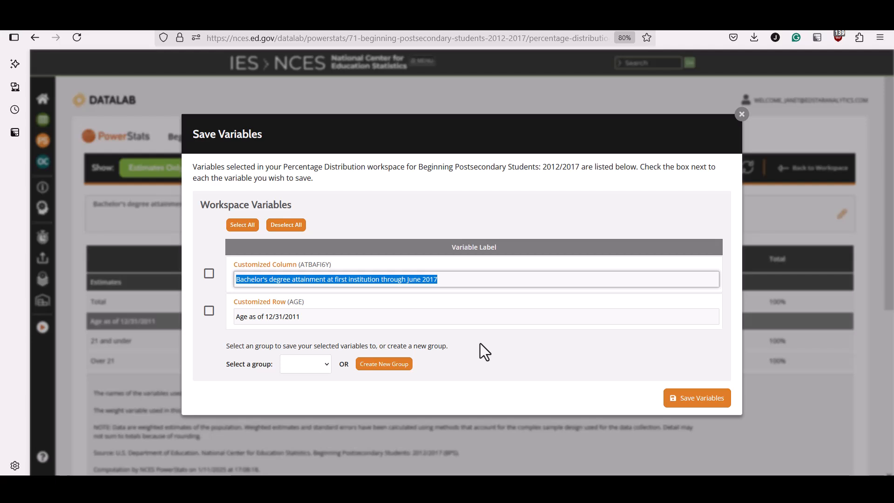
pyautogui.write('Degree')
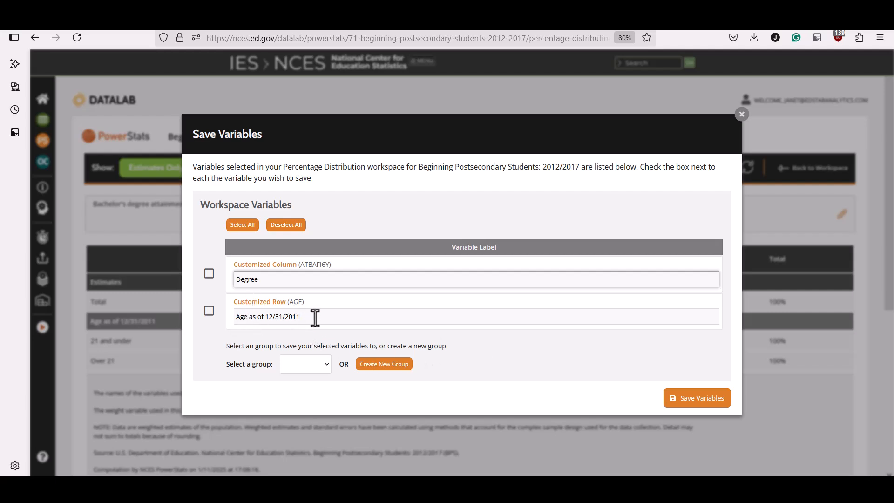
pyautogui.moveTo(313, 316); pyautogui.dragTo(224, 318)
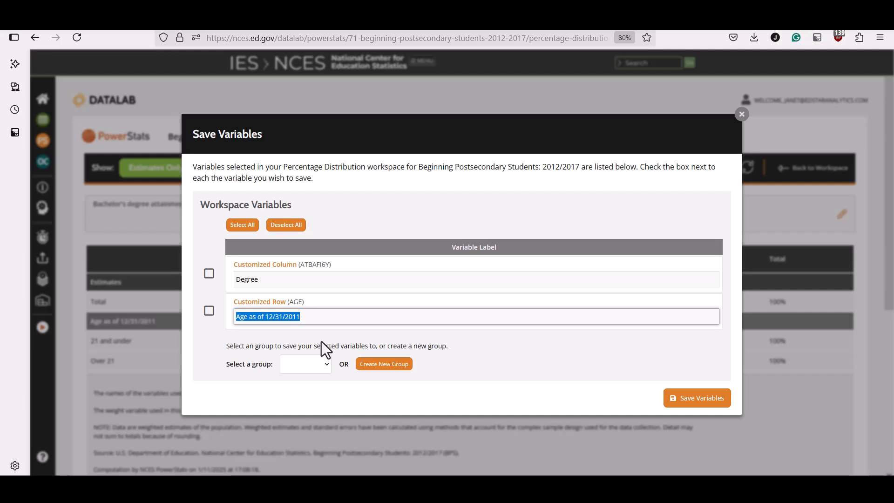
pyautogui.write('Age')
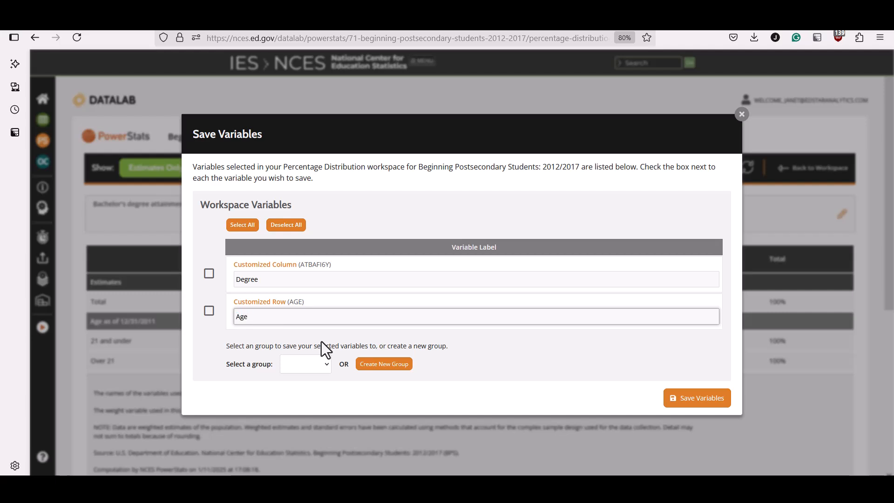
pyautogui.write(' Category')
# Select both customized variables and save them to a new group named "RQ1".
pyautogui.click(209, 275)
pyautogui.click(209, 310)
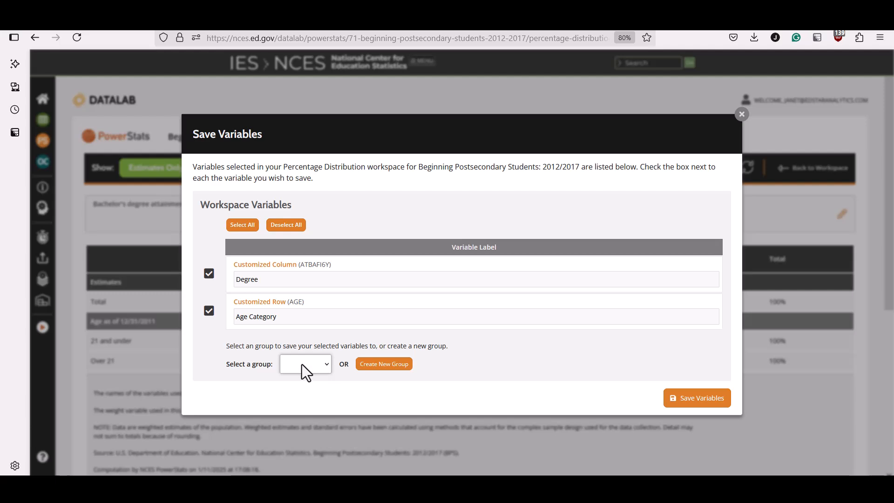
pyautogui.click(395, 365)
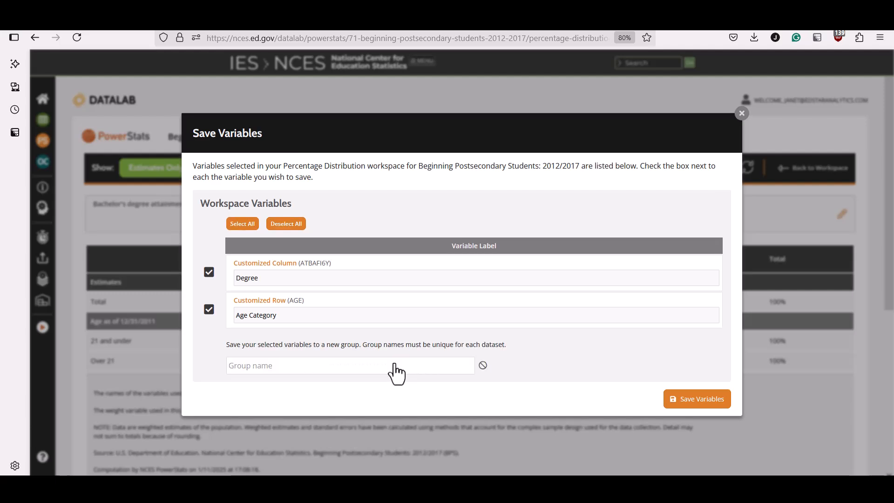
pyautogui.click(420, 366)
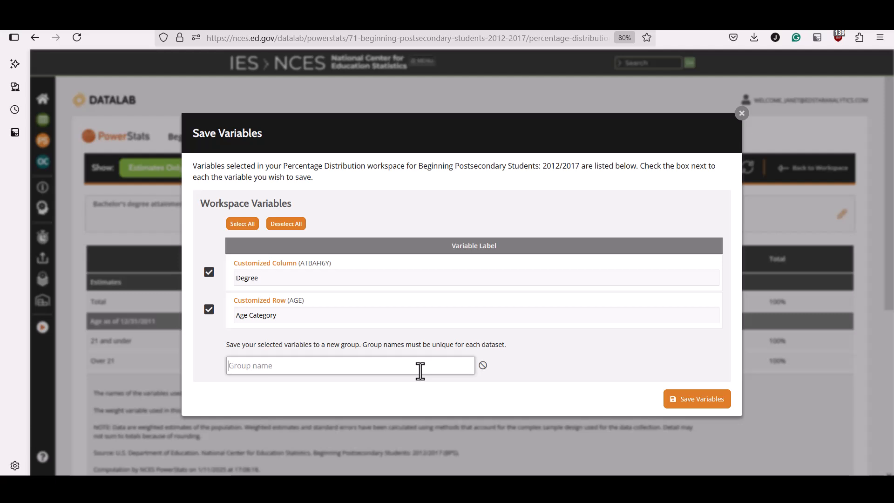
pyautogui.write('RQ1')
pyautogui.click(707, 408)
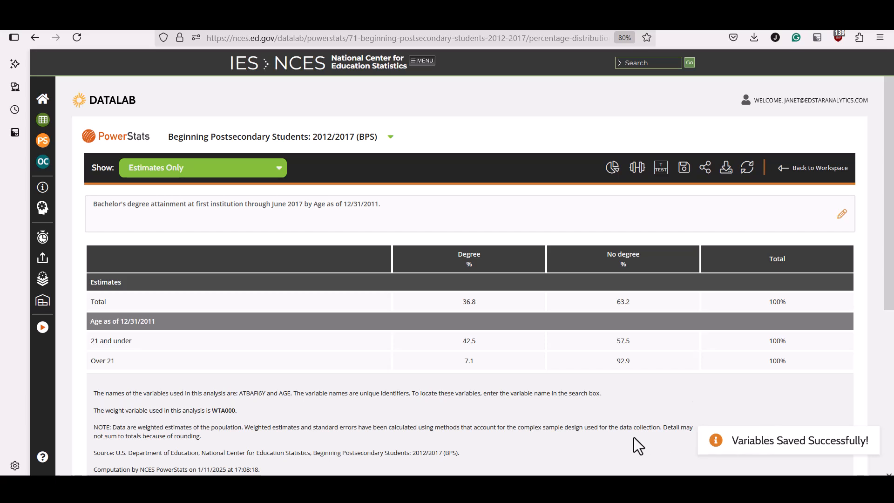
# Return to the workspace, show only the saved variables and expand the RQ1 group.
pyautogui.click(786, 168)
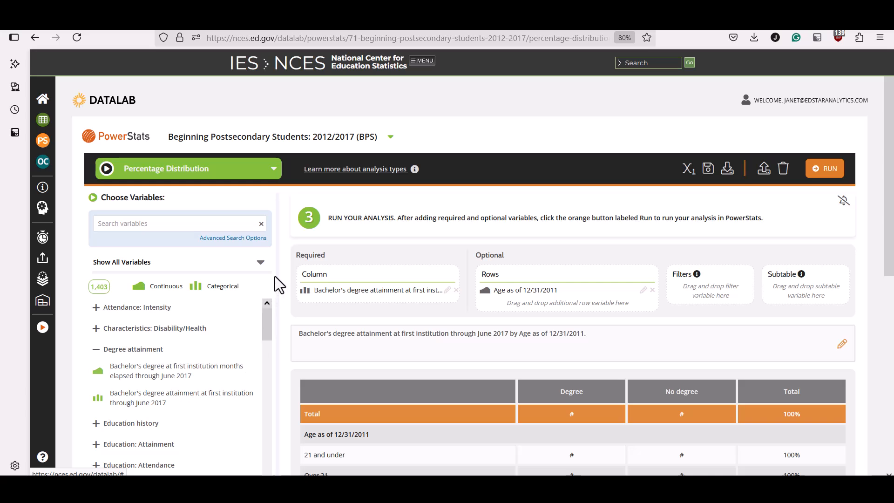
pyautogui.click(260, 263)
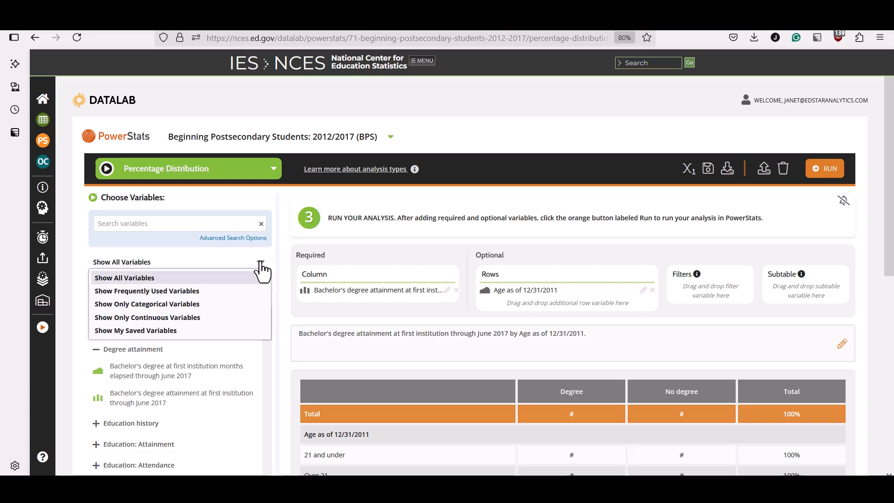
pyautogui.click(260, 263)
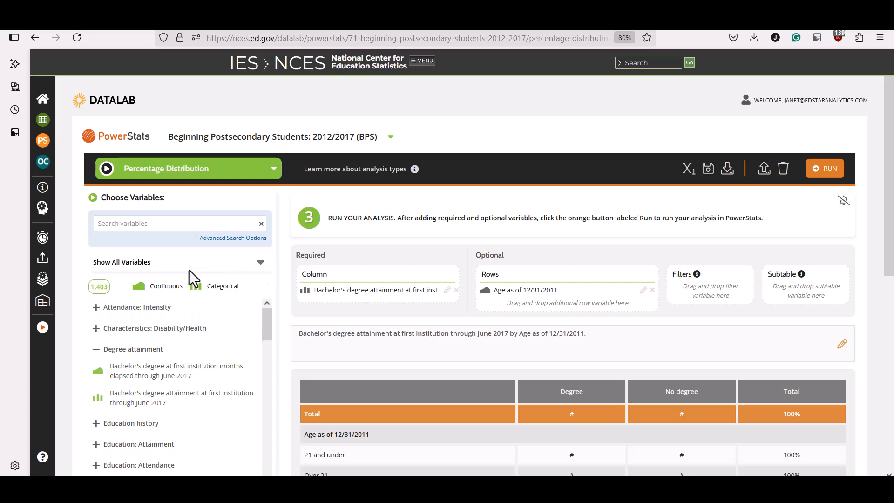
pyautogui.click(260, 266)
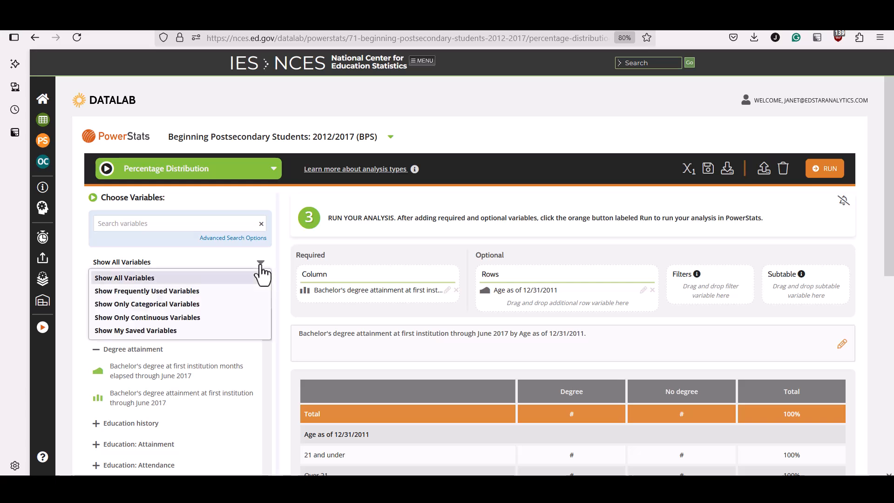
pyautogui.click(194, 334)
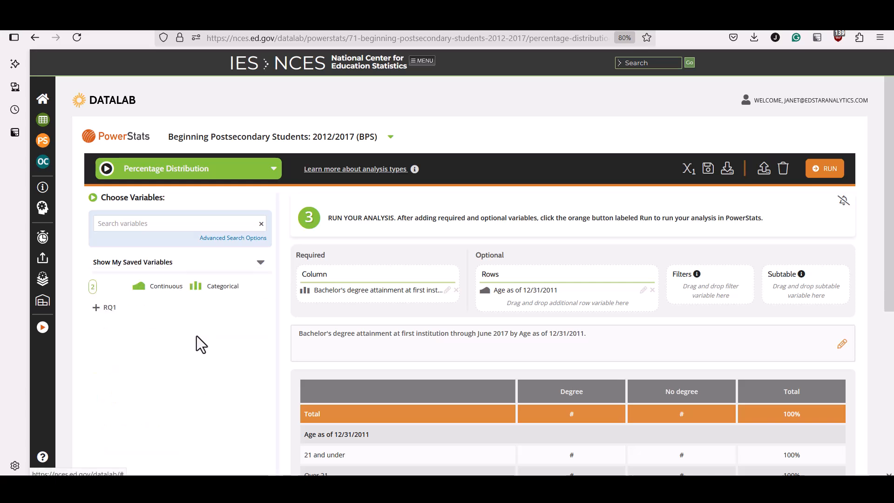
pyautogui.click(98, 308)
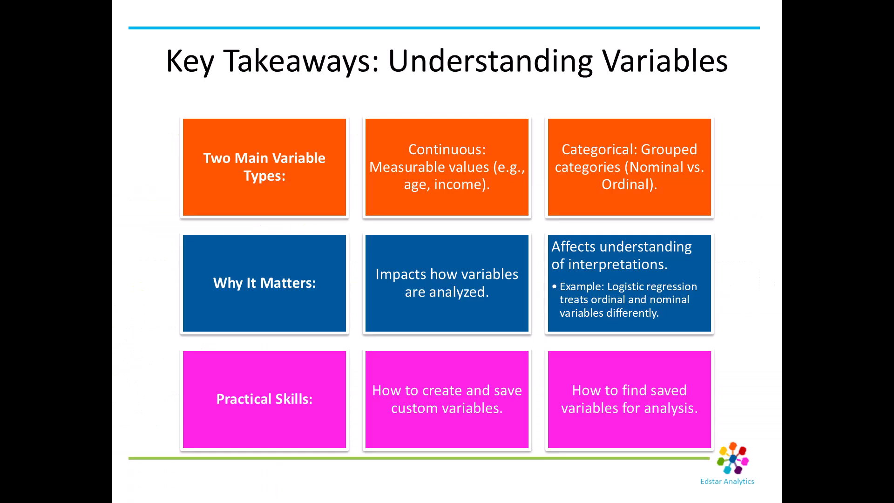